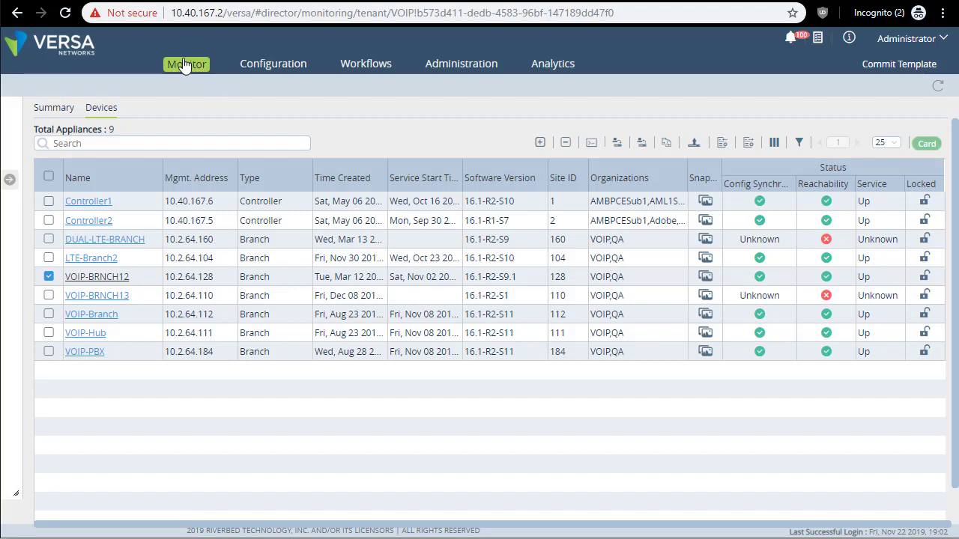
Step: Open VOIP-BRNCH12's appliance page and show its Services overview listing SDWAN and BGP
{"action": "left_click", "coordinate": [50, 278]}
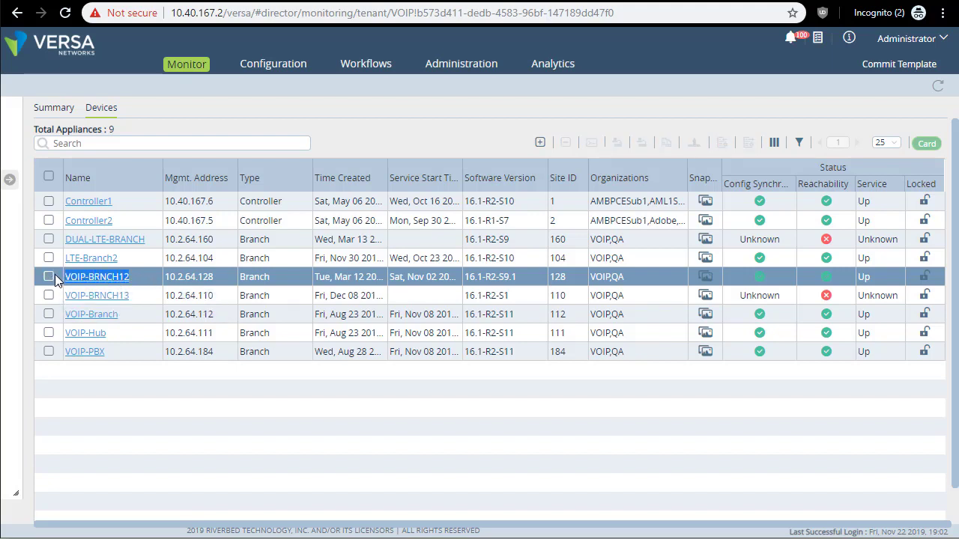
{"action": "left_click", "coordinate": [101, 278]}
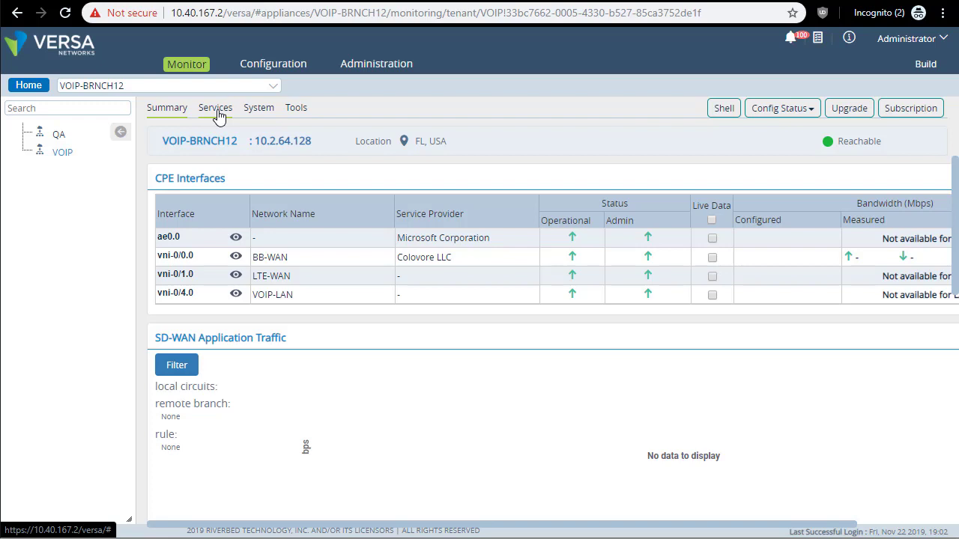
{"action": "left_click", "coordinate": [215, 112]}
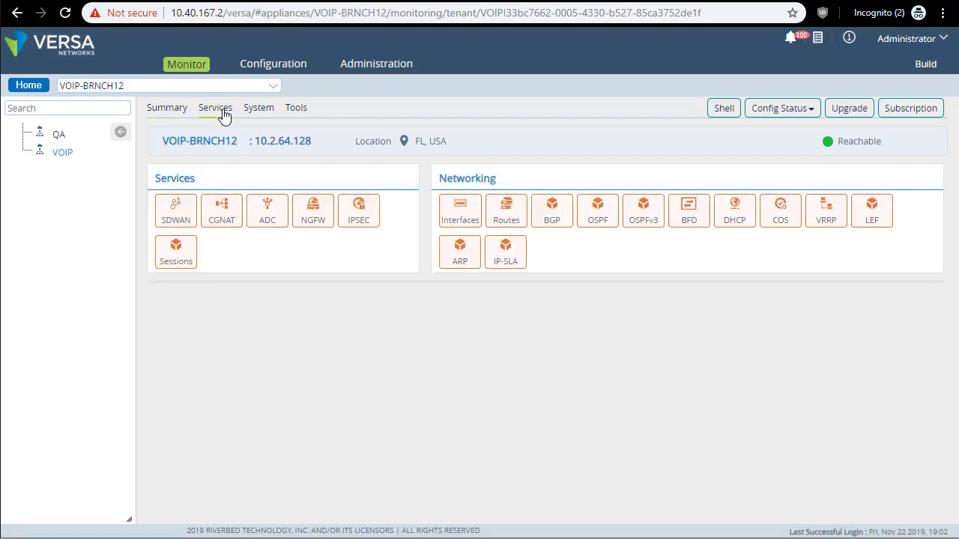
Step: Show VOIP-BRNCH12's SDWAN SLA paths toward the remote site VOIP-PBX
{"action": "left_click", "coordinate": [178, 213]}
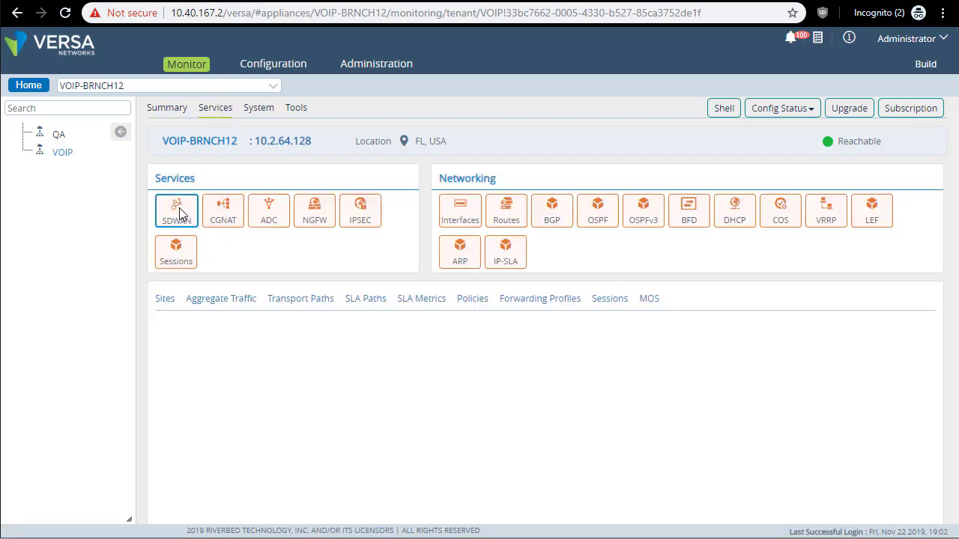
{"action": "left_click", "coordinate": [367, 300]}
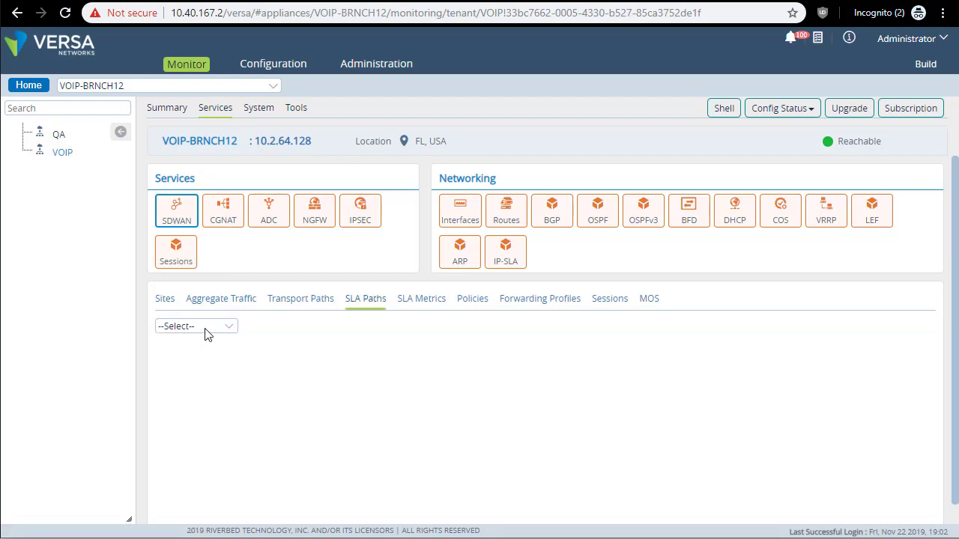
{"action": "left_click_drag", "start_coordinate": [162, 140], "coordinate": [247, 141]}
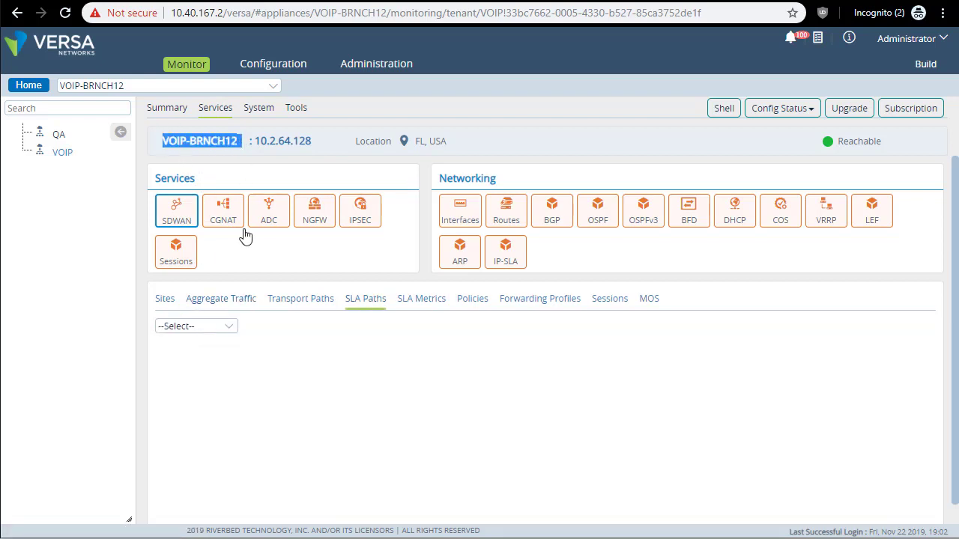
{"action": "left_click", "coordinate": [219, 328]}
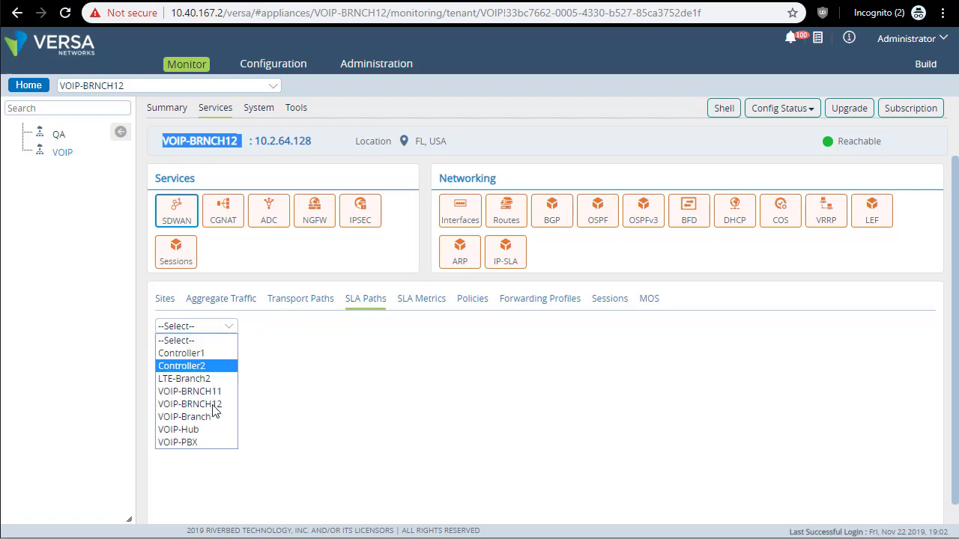
{"action": "left_click", "coordinate": [191, 442]}
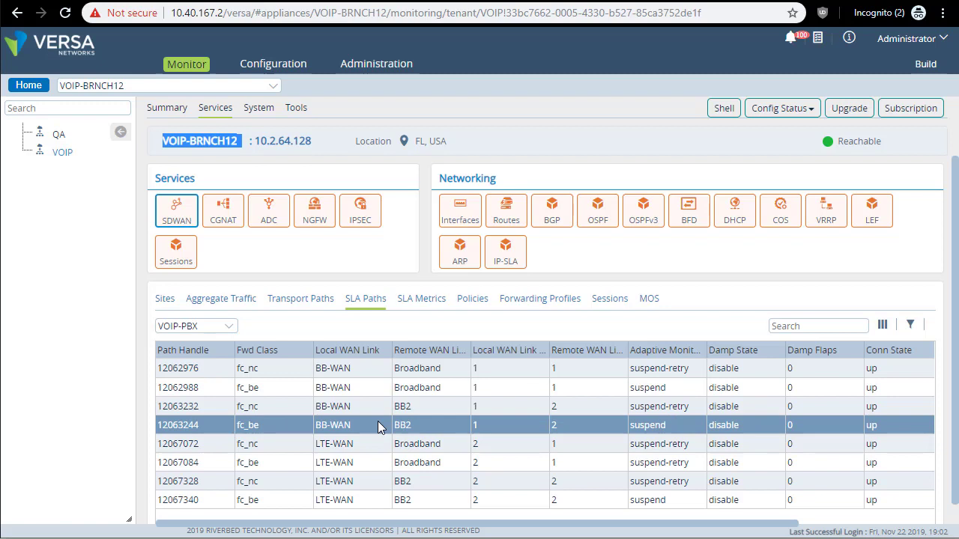
Step: Review each SLA path's connection state, flaps and last-flapped times in the table
{"action": "scroll", "coordinate": [428, 423], "scroll_direction": "down", "scroll_amount": 1}
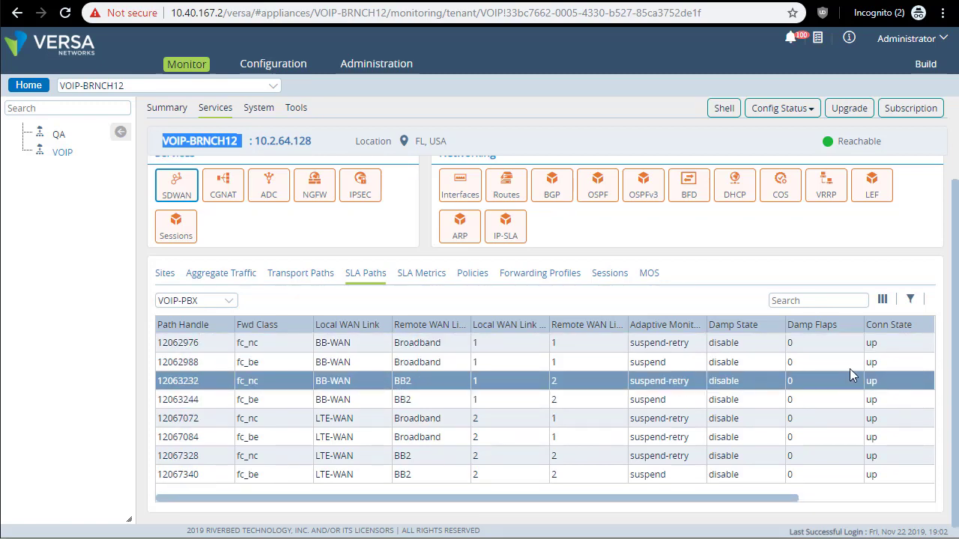
{"action": "left_click_drag", "start_coordinate": [875, 341], "coordinate": [806, 506]}
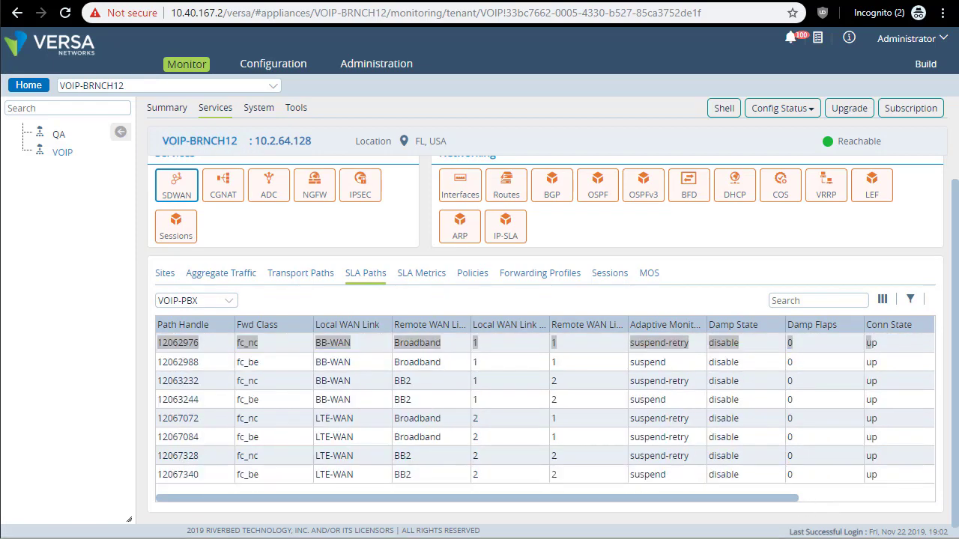
{"action": "left_click_drag", "start_coordinate": [707, 506], "coordinate": [858, 504]}
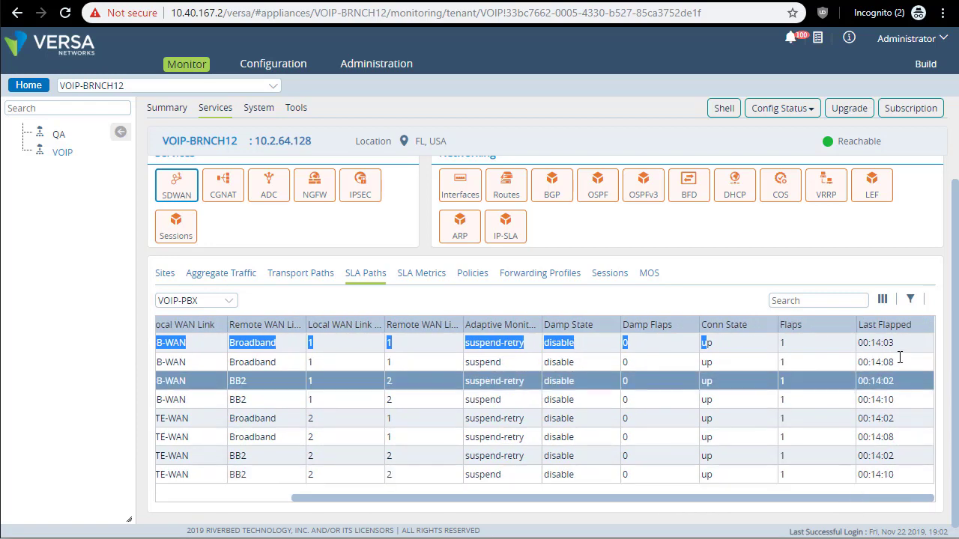
{"action": "left_click_drag", "start_coordinate": [897, 473], "coordinate": [868, 350]}
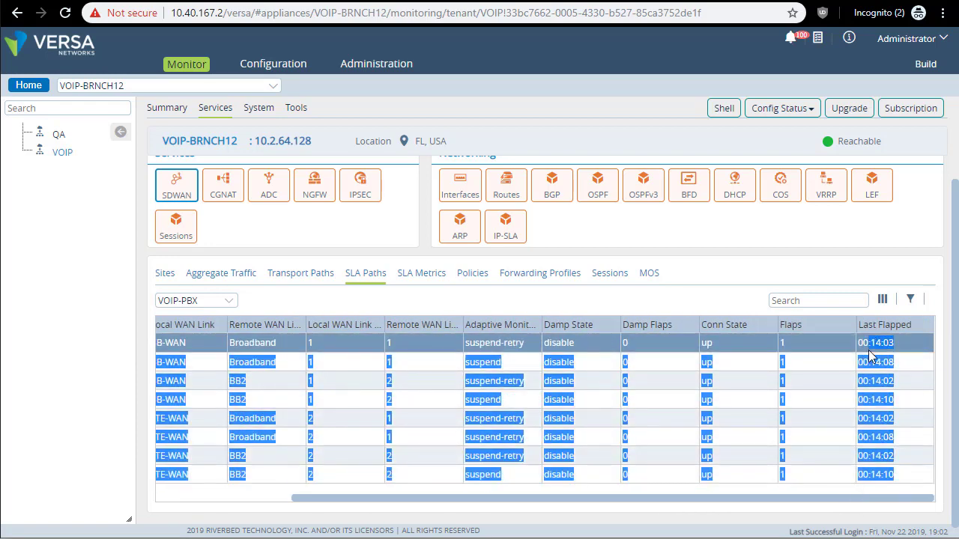
{"action": "left_click", "coordinate": [904, 393]}
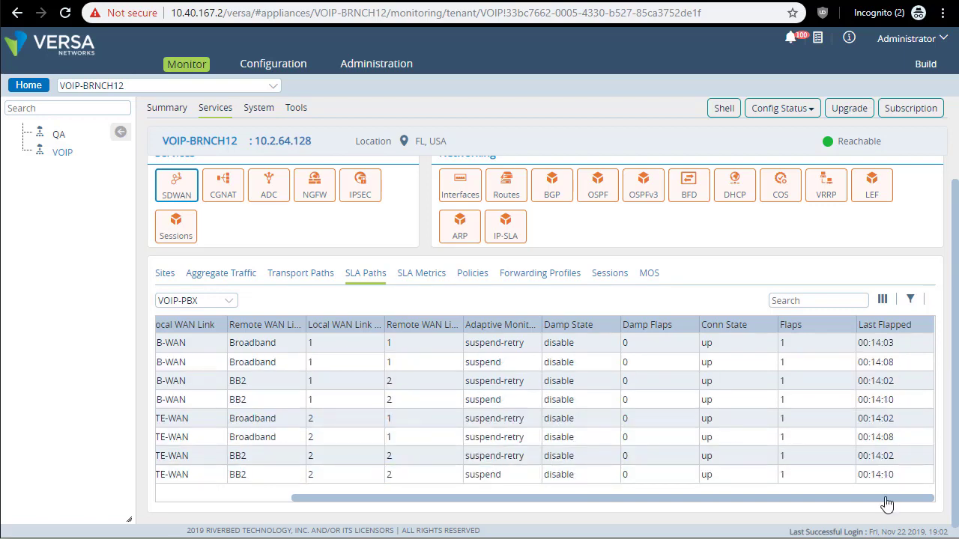
{"action": "left_click_drag", "start_coordinate": [886, 500], "coordinate": [709, 498]}
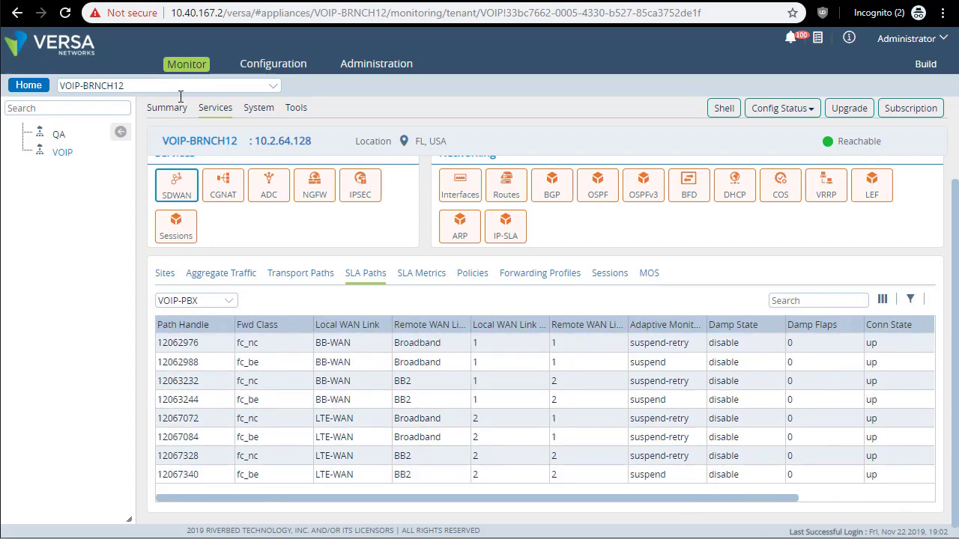
{"action": "left_click_drag", "start_coordinate": [168, 141], "coordinate": [250, 142]}
Step: Go to the Analytics SD-WAN dashboard and filter it to the VOIP tenant
{"action": "left_click", "coordinate": [30, 89]}
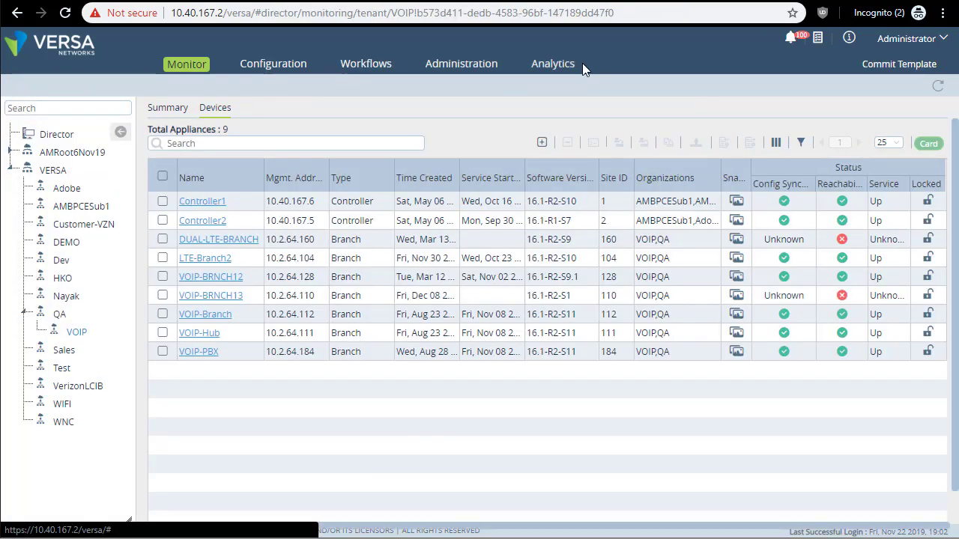
{"action": "left_click", "coordinate": [554, 66]}
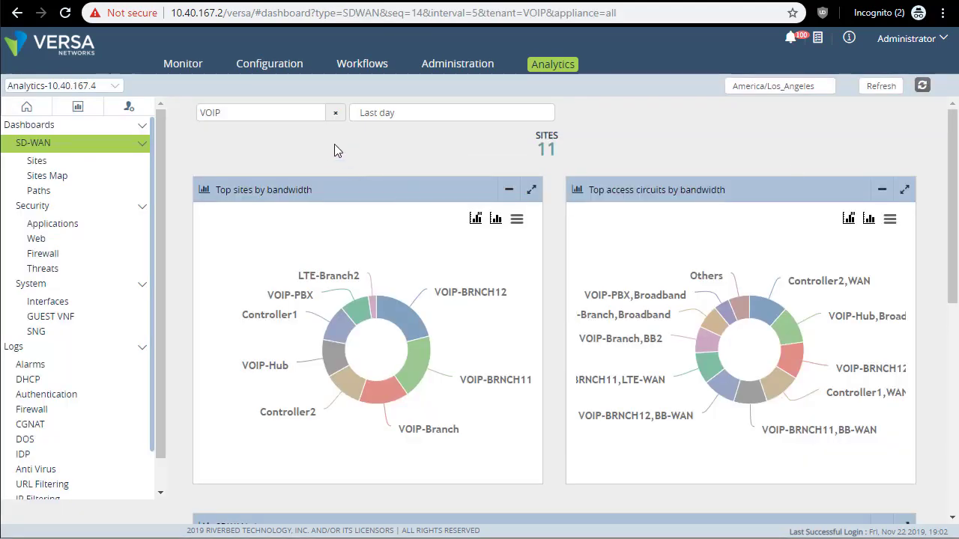
{"action": "left_click", "coordinate": [337, 113]}
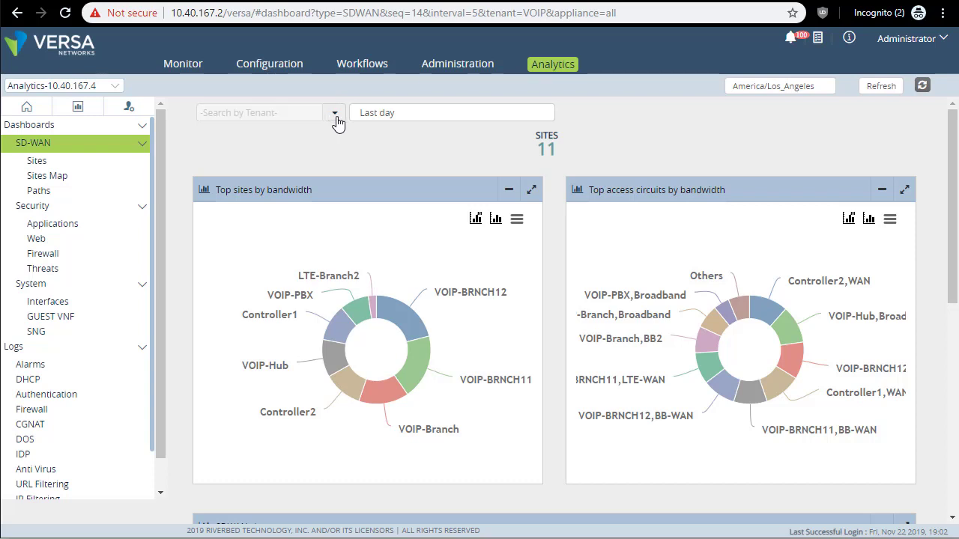
{"action": "left_click", "coordinate": [335, 117]}
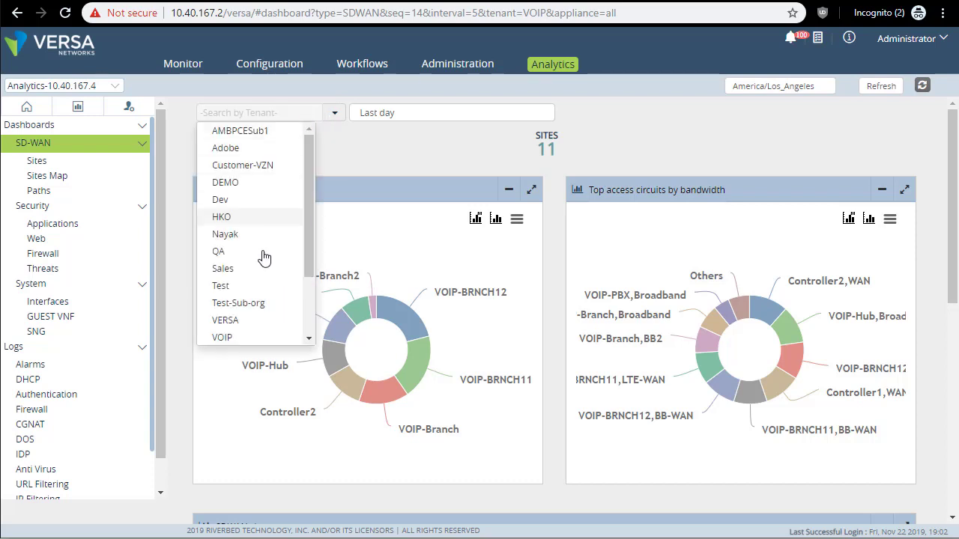
{"action": "left_click", "coordinate": [250, 338]}
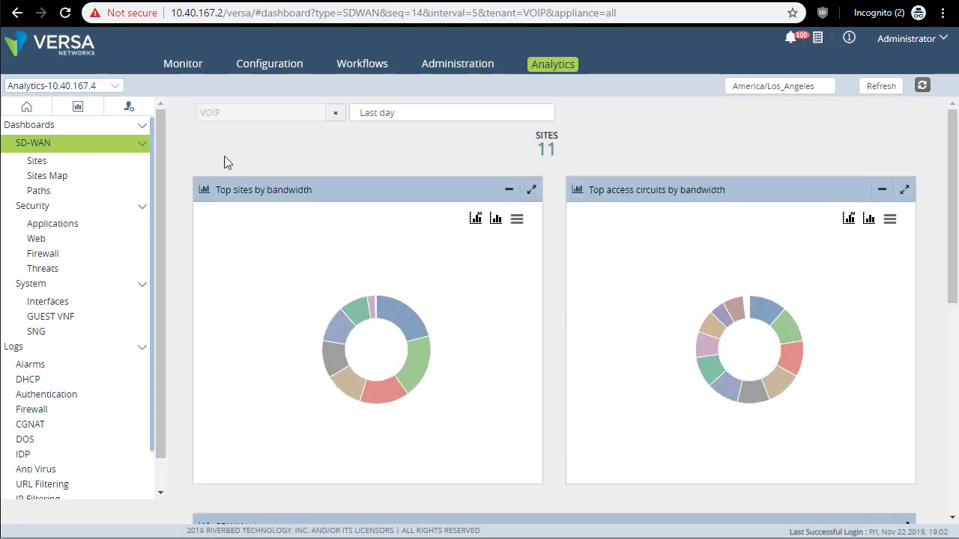
Step: Open the VOIP alarm log and inspect the sdwan-datapath-sla-not-met alarm and its description
{"action": "left_click", "coordinate": [58, 373]}
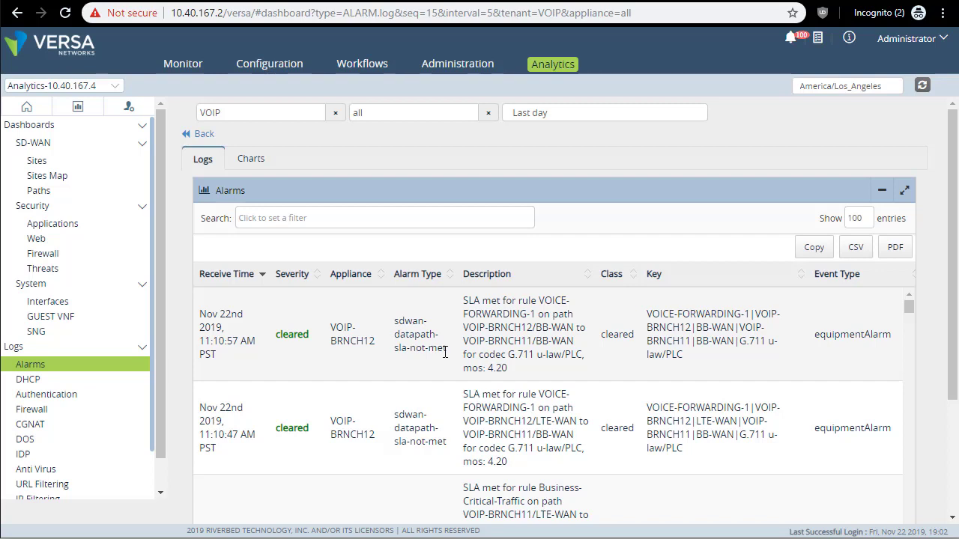
{"action": "left_click_drag", "start_coordinate": [400, 322], "coordinate": [451, 355]}
{"action": "left_click", "coordinate": [451, 353]}
{"action": "left_click_drag", "start_coordinate": [464, 300], "coordinate": [514, 376]}
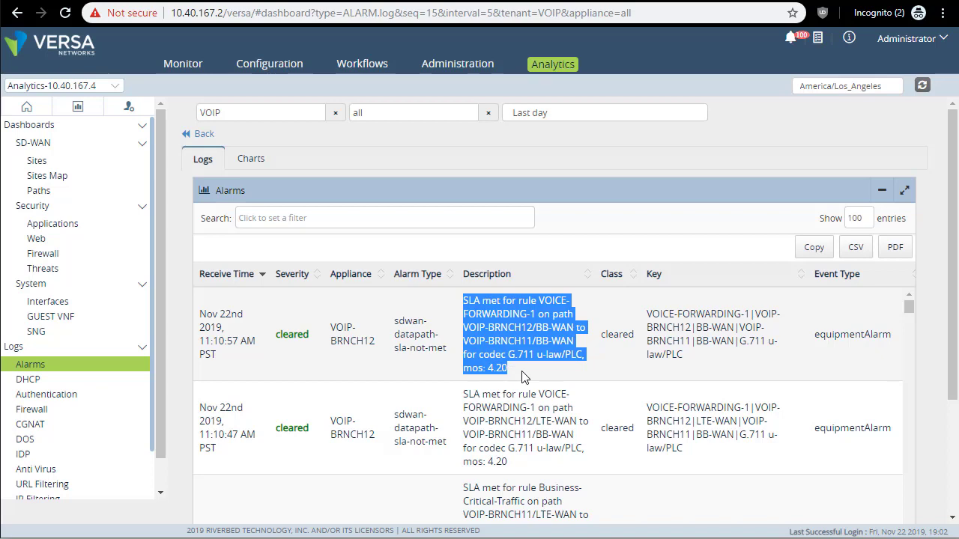
{"action": "left_click", "coordinate": [523, 376]}
Step: Scroll the alarm log to the major VOIP-BRNCH12 SLA-not-met alarm with 279 msec delay
{"action": "scroll", "coordinate": [509, 354], "scroll_direction": "down", "scroll_amount": 5}
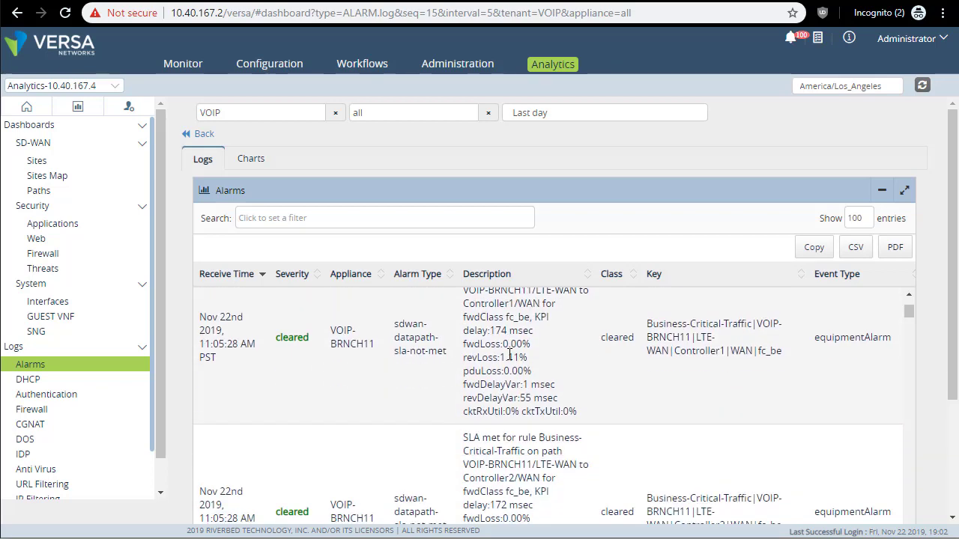
{"action": "scroll", "coordinate": [515, 368], "scroll_direction": "down", "scroll_amount": 5}
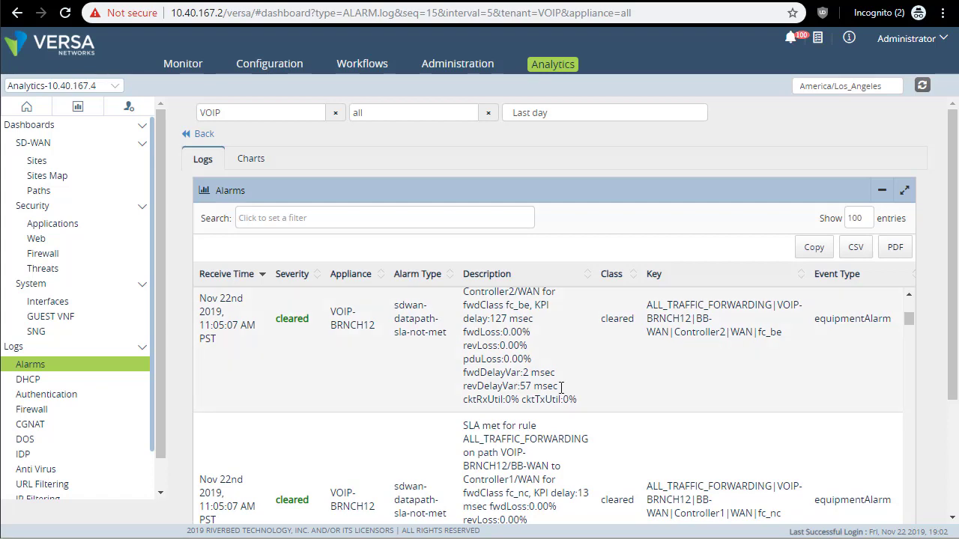
{"action": "scroll", "coordinate": [662, 403], "scroll_direction": "down", "scroll_amount": 5}
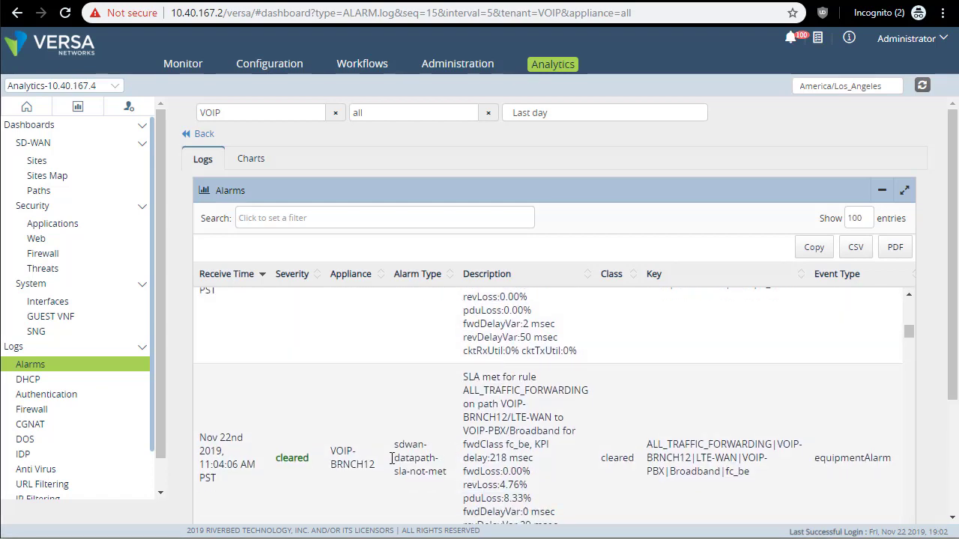
{"action": "left_click_drag", "start_coordinate": [374, 467], "coordinate": [352, 464]}
{"action": "scroll", "coordinate": [577, 475], "scroll_direction": "down", "scroll_amount": 5}
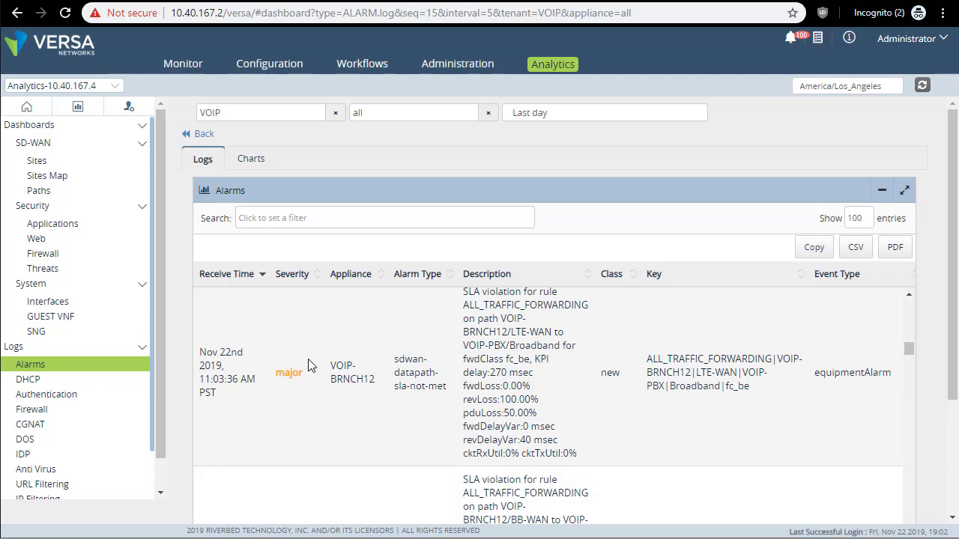
{"action": "scroll", "coordinate": [436, 427], "scroll_direction": "up", "scroll_amount": 2}
{"action": "scroll", "coordinate": [436, 428], "scroll_direction": "down", "scroll_amount": 3}
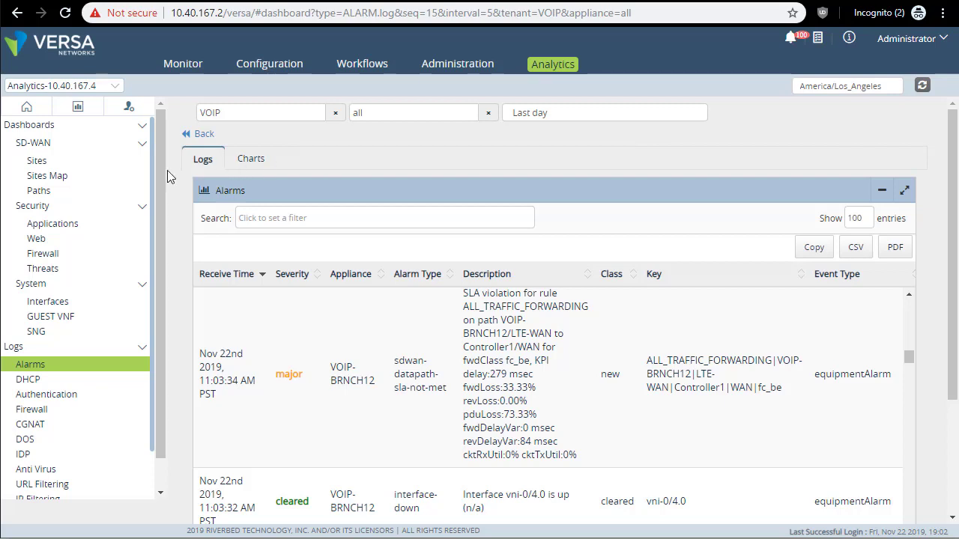
Step: Open the Paths dashboard from VOIP-BRNCH12 to VOIP-PBX and show its SLA Metrics
{"action": "left_click", "coordinate": [66, 193]}
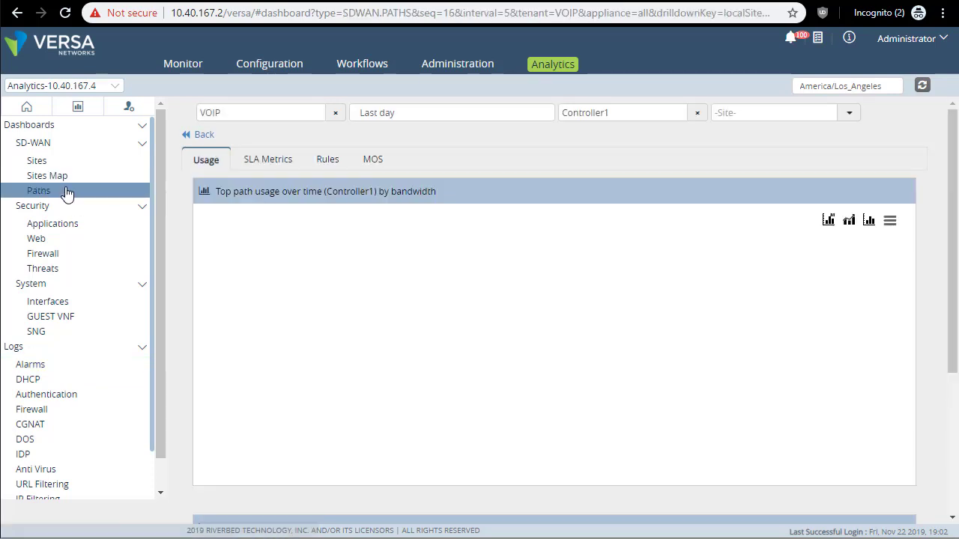
{"action": "left_click", "coordinate": [697, 114]}
{"action": "left_click", "coordinate": [699, 114]}
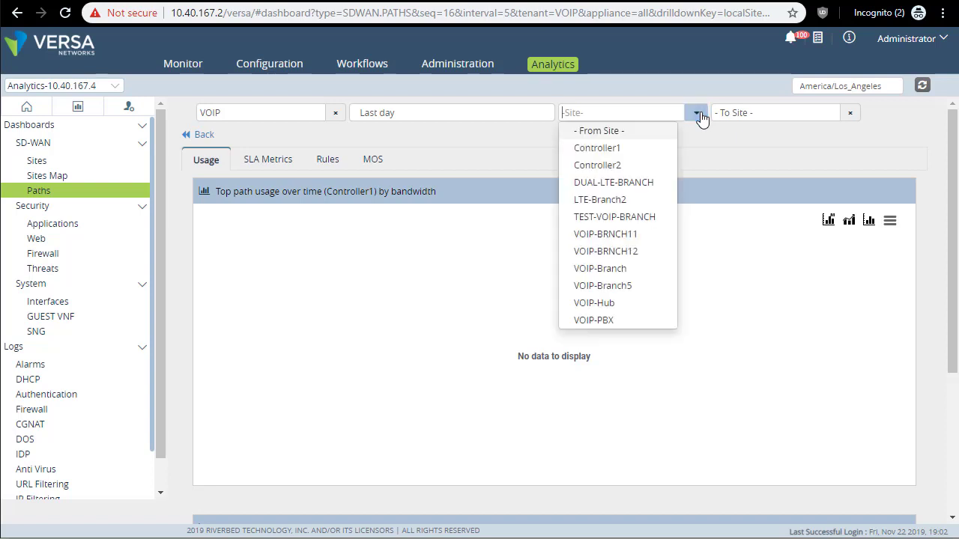
{"action": "left_click", "coordinate": [639, 252]}
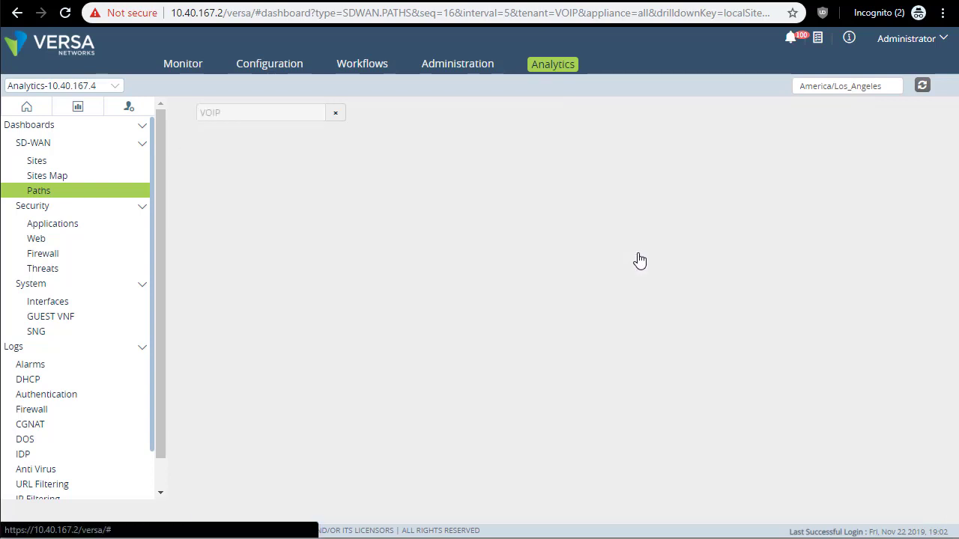
{"action": "left_click", "coordinate": [488, 140]}
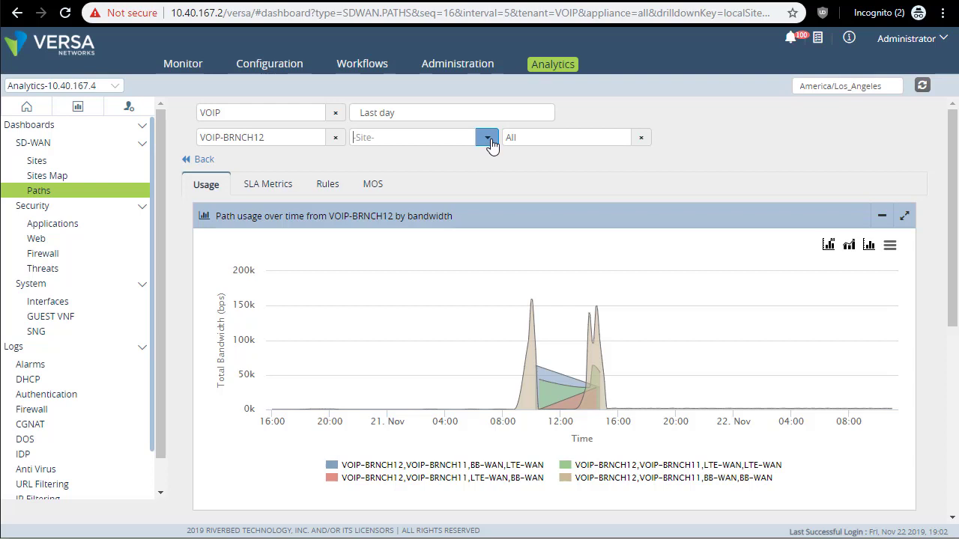
{"action": "left_click", "coordinate": [487, 138]}
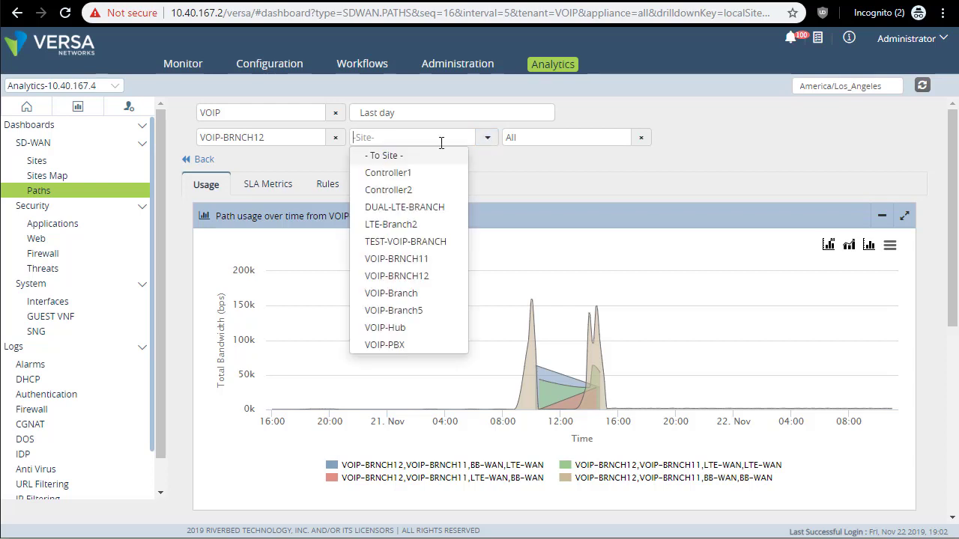
{"action": "left_click", "coordinate": [417, 345]}
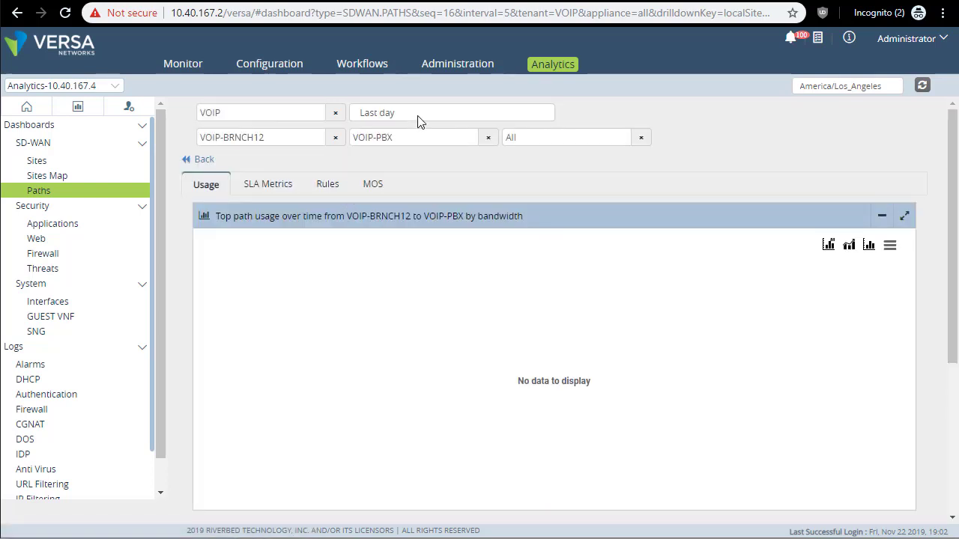
{"action": "left_click", "coordinate": [274, 189]}
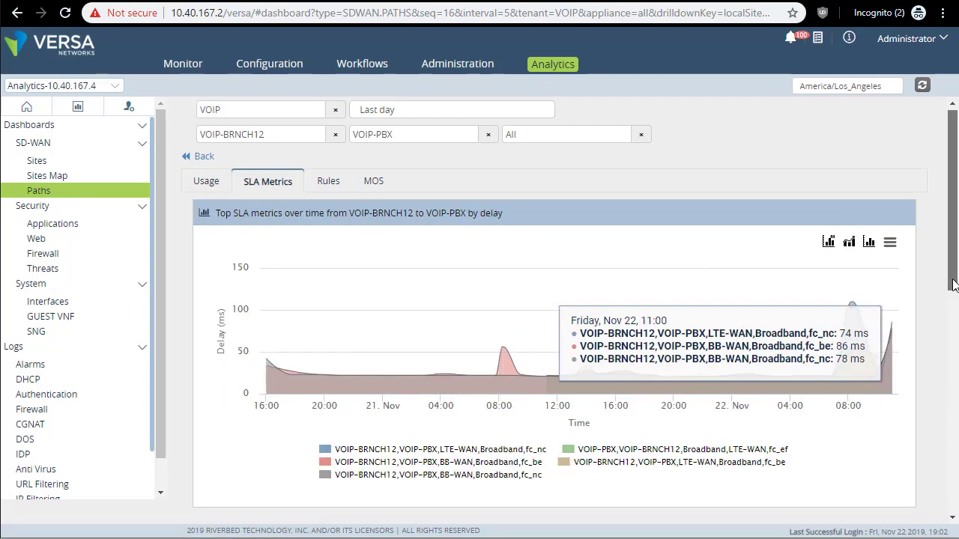
Step: Zoom the delay chart into Nov 22 morning, then reset to the full range
{"action": "scroll", "coordinate": [925, 352], "scroll_direction": "down", "scroll_amount": 1}
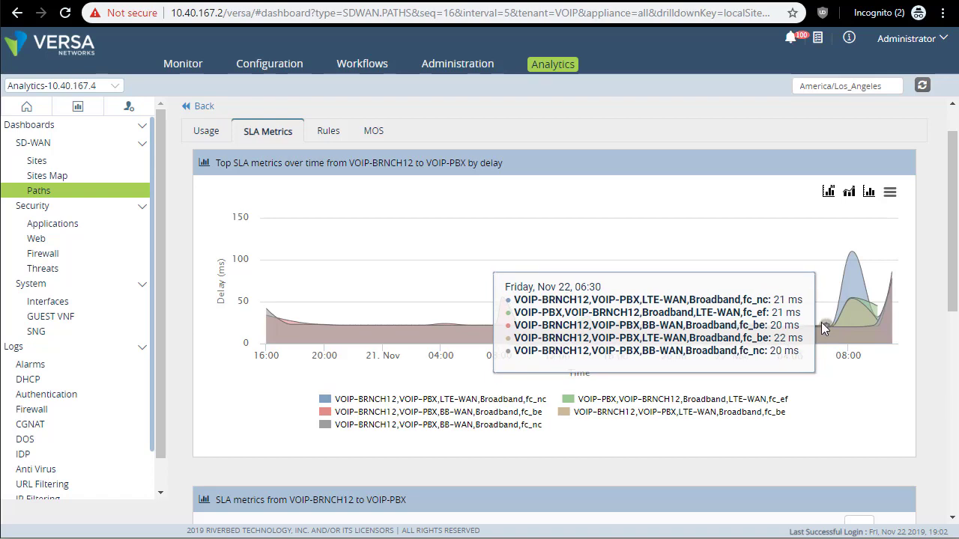
{"action": "left_click_drag", "start_coordinate": [860, 322], "coordinate": [892, 326]}
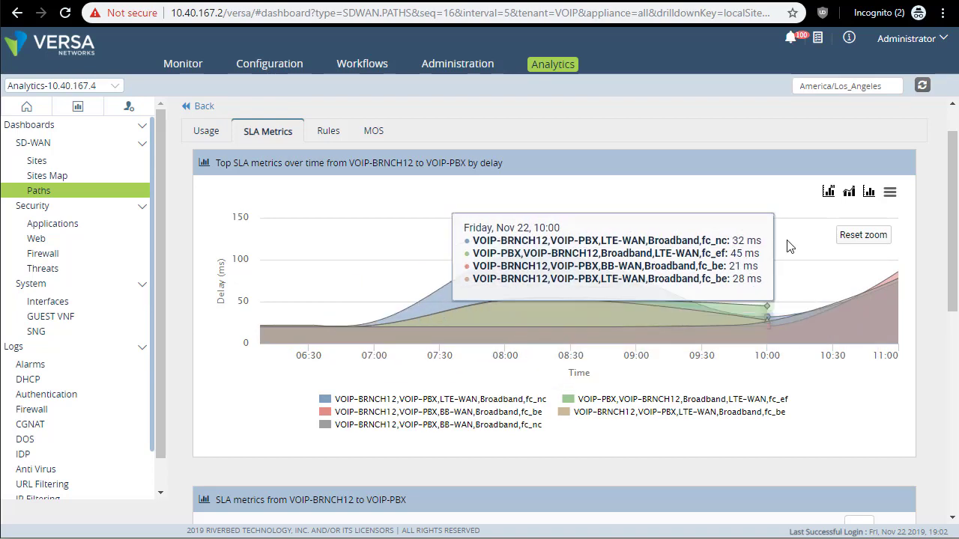
{"action": "left_click", "coordinate": [882, 239]}
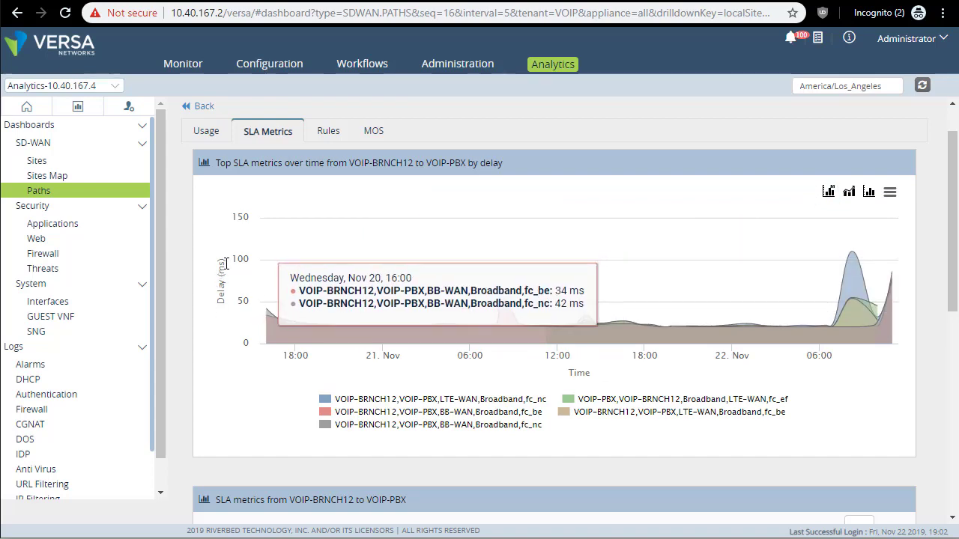
Step: Switch the chart metric to Pdu Loss Ratio, then to Fwd Loss Ratio
{"action": "left_click", "coordinate": [829, 192]}
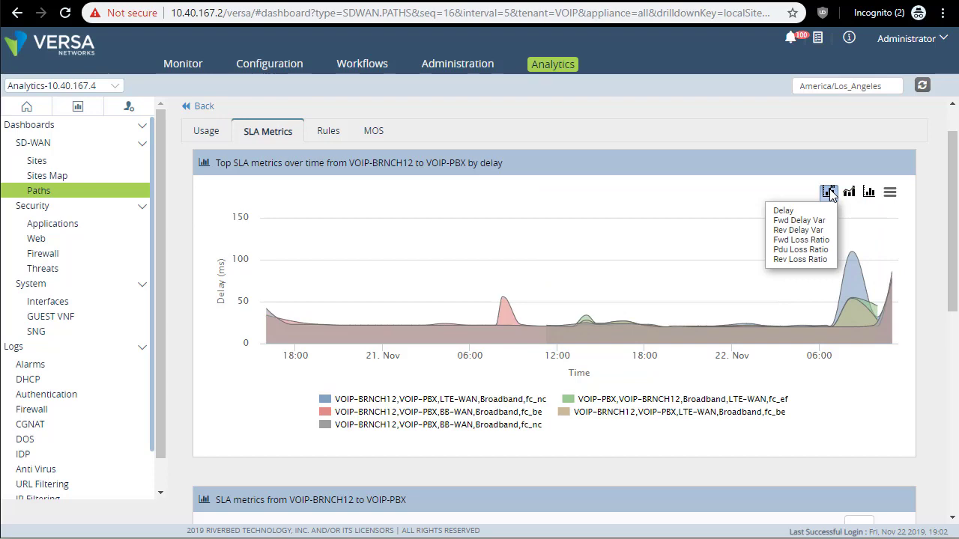
{"action": "left_click", "coordinate": [823, 251]}
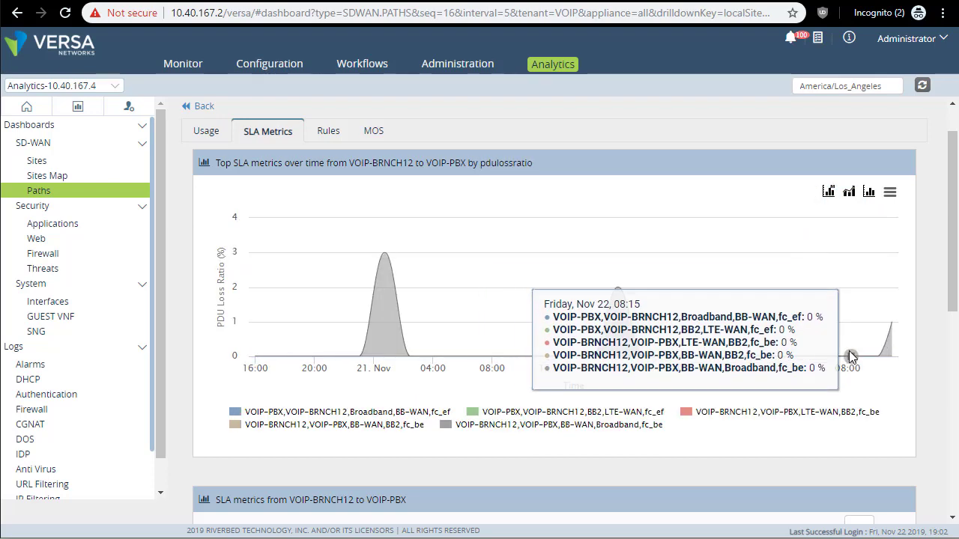
{"action": "left_click", "coordinate": [828, 193]}
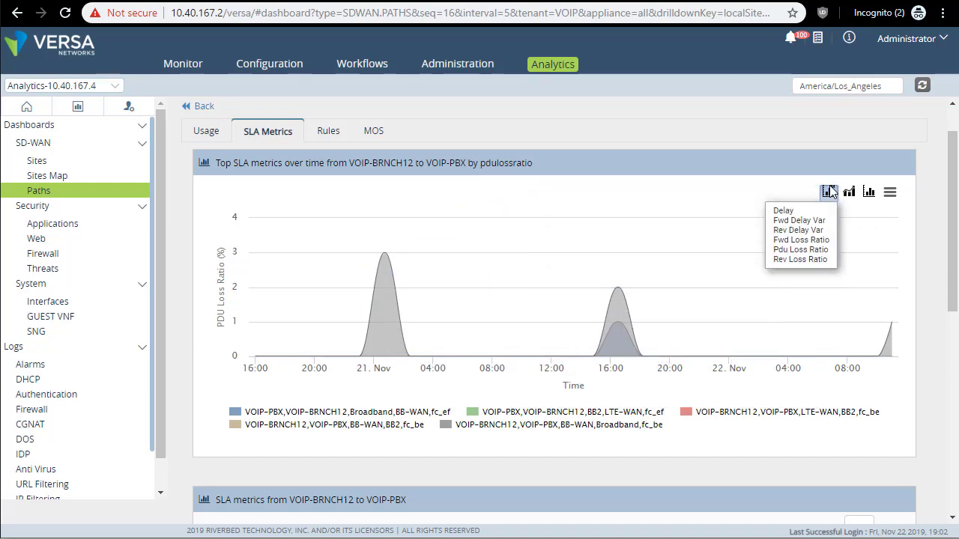
{"action": "left_click", "coordinate": [815, 240]}
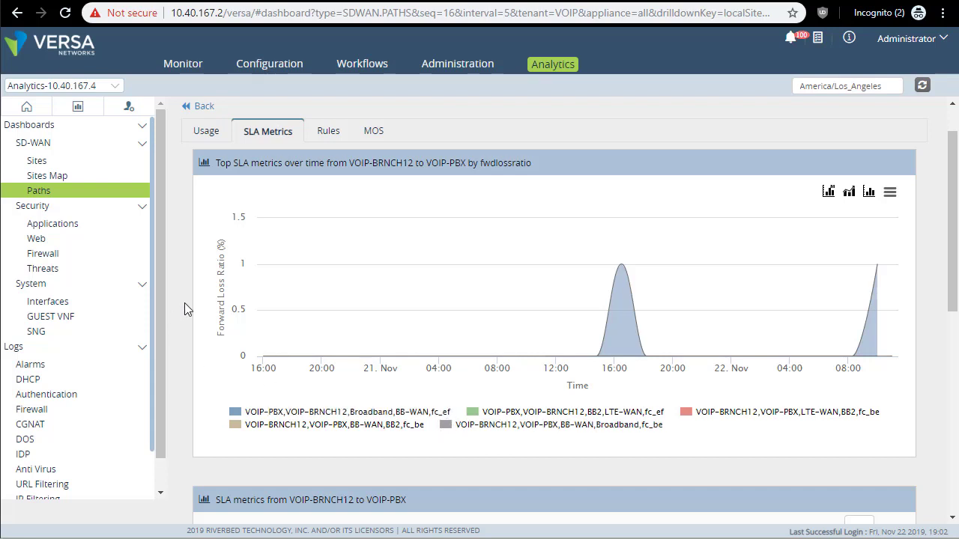
Step: Open the System device health dashboard and dismiss both session warning notifications
{"action": "left_click", "coordinate": [87, 286]}
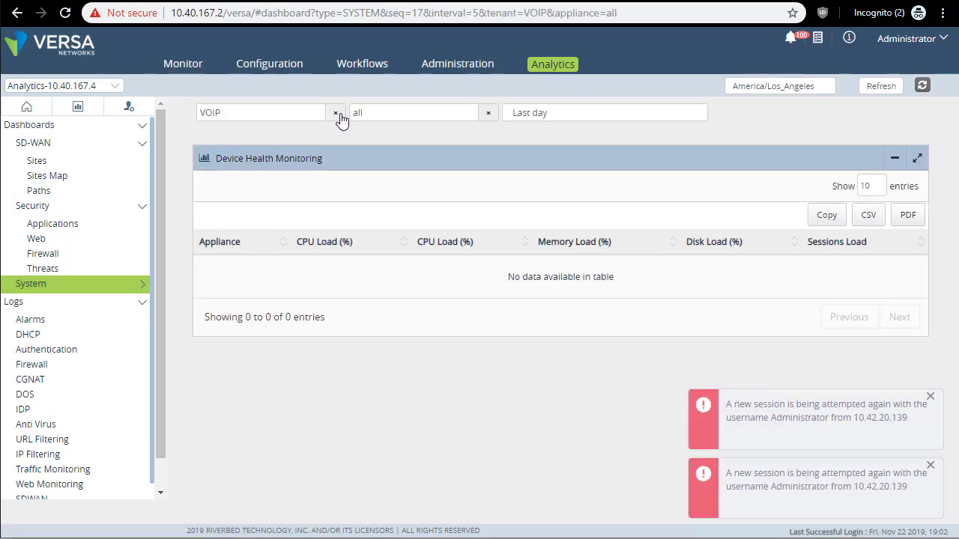
{"action": "left_click", "coordinate": [930, 398]}
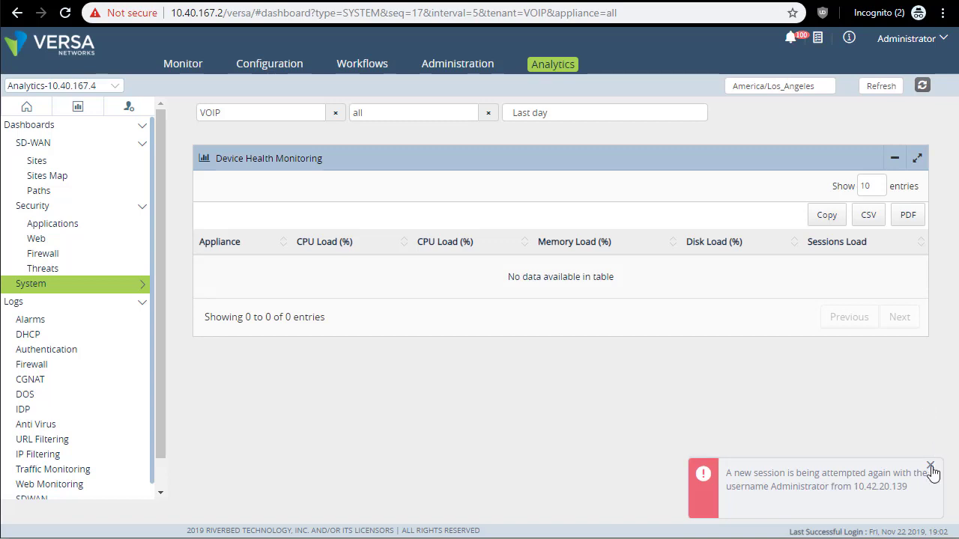
{"action": "left_click", "coordinate": [931, 466]}
Step: Filter device health to the QA tenant and open VOIP-BRNCH12's load charts
{"action": "left_click", "coordinate": [337, 115]}
{"action": "left_click", "coordinate": [334, 116]}
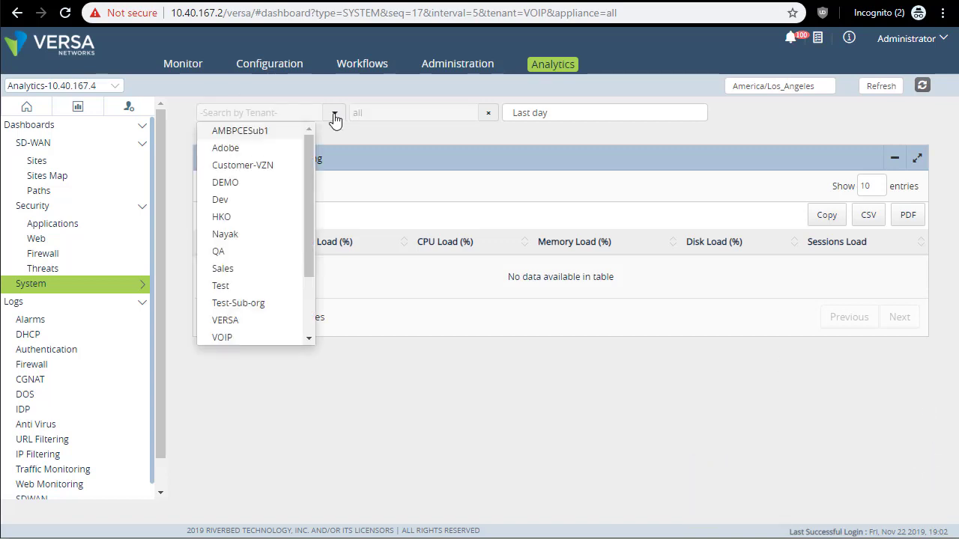
{"action": "left_click", "coordinate": [219, 251]}
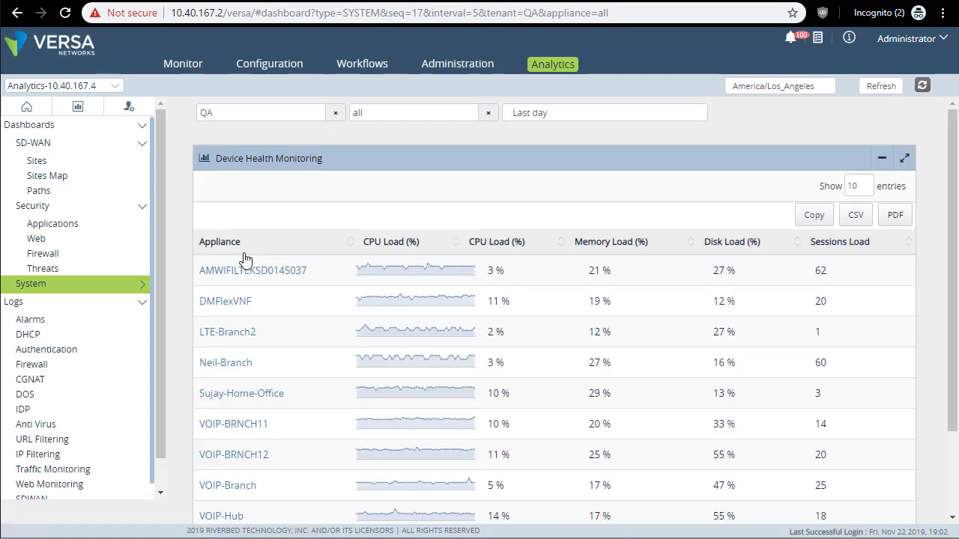
{"action": "scroll", "coordinate": [348, 406], "scroll_direction": "down", "scroll_amount": 1}
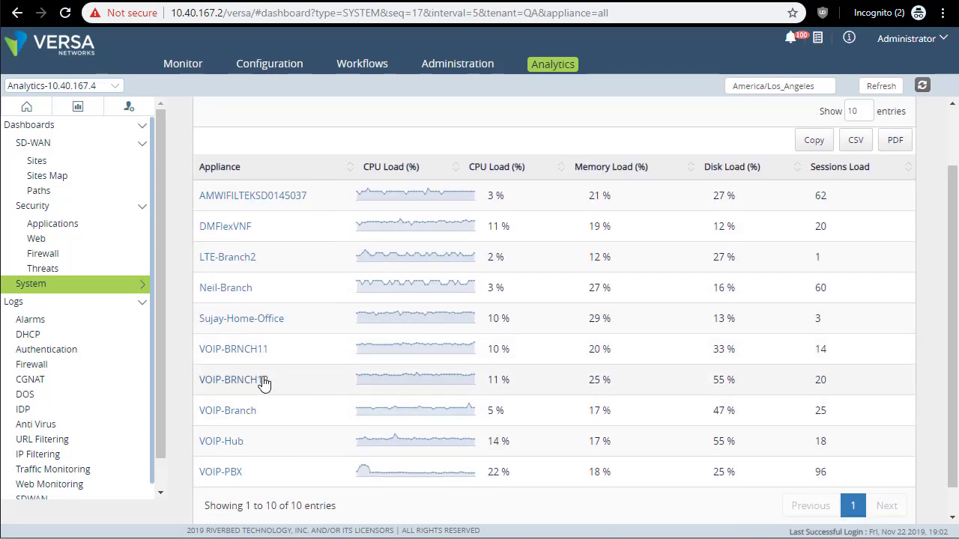
{"action": "left_click", "coordinate": [234, 381]}
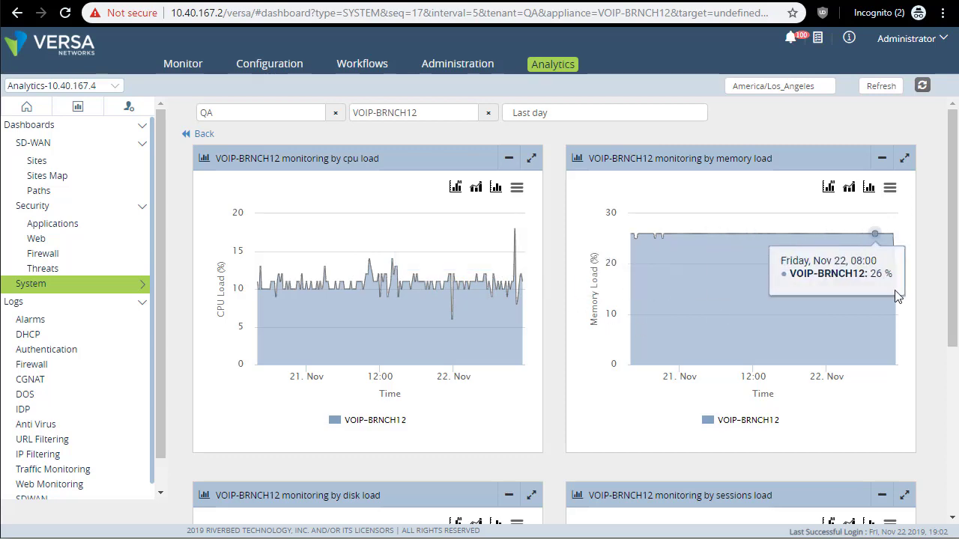
Step: Scroll to VOIP-BRNCH12's disk load (about 55%) and sessions load (peak near 60) charts
{"action": "scroll", "coordinate": [920, 310], "scroll_direction": "down", "scroll_amount": 4}
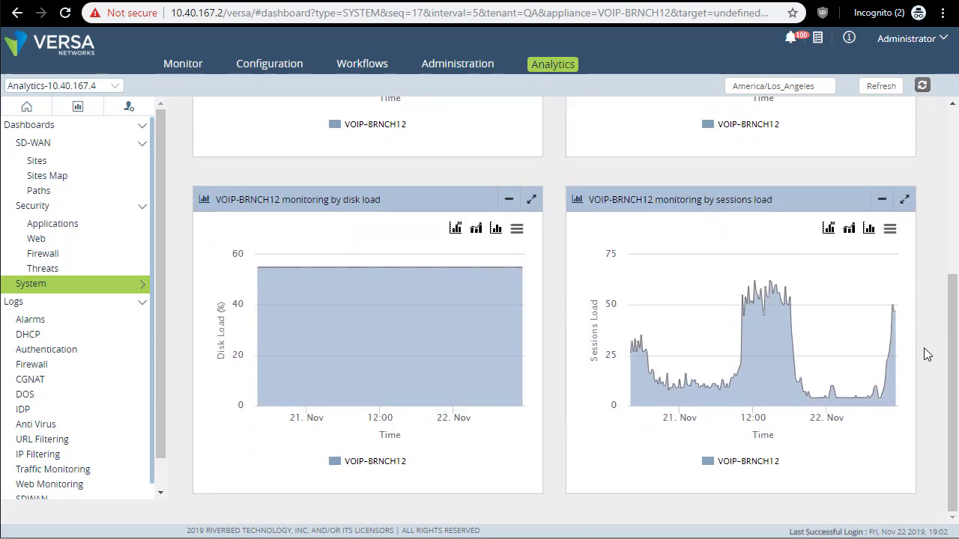